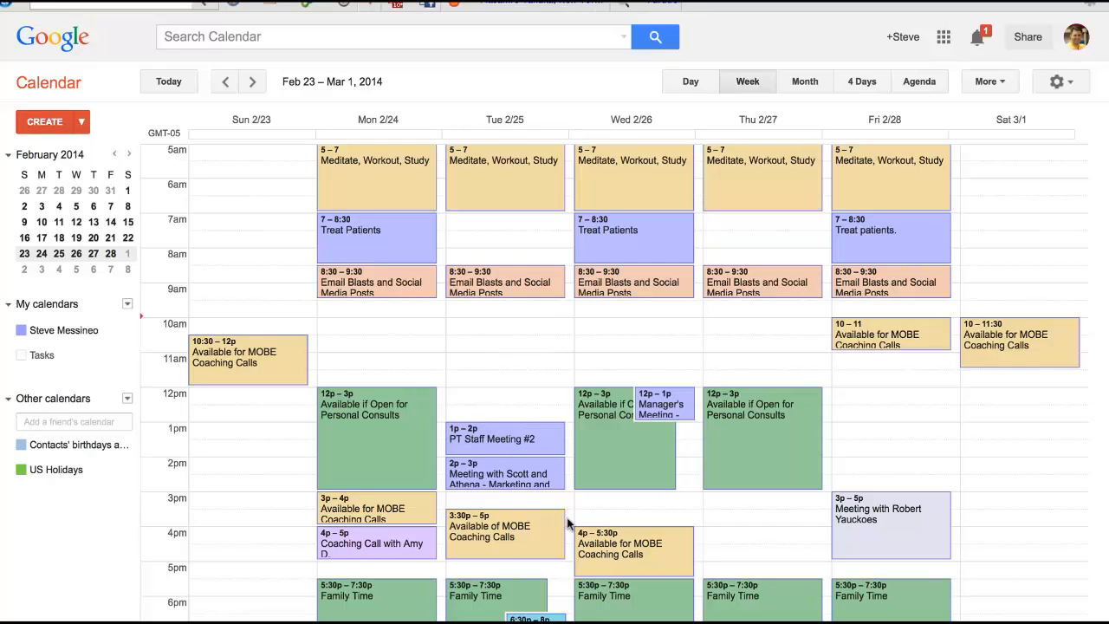
pyautogui.click(945, 38)
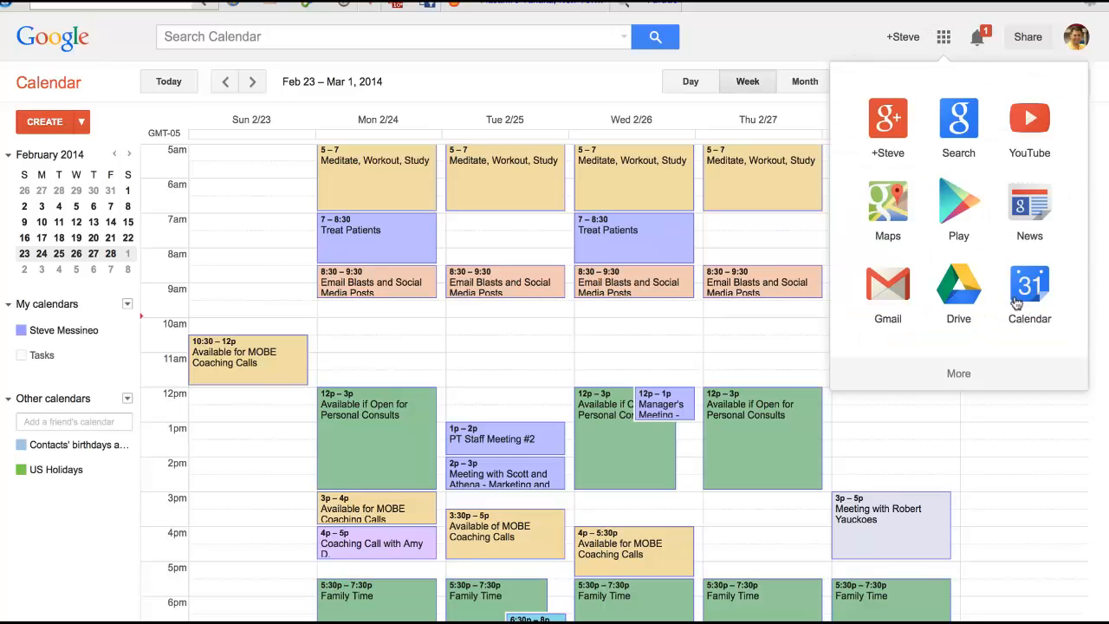
pyautogui.click(775, 44)
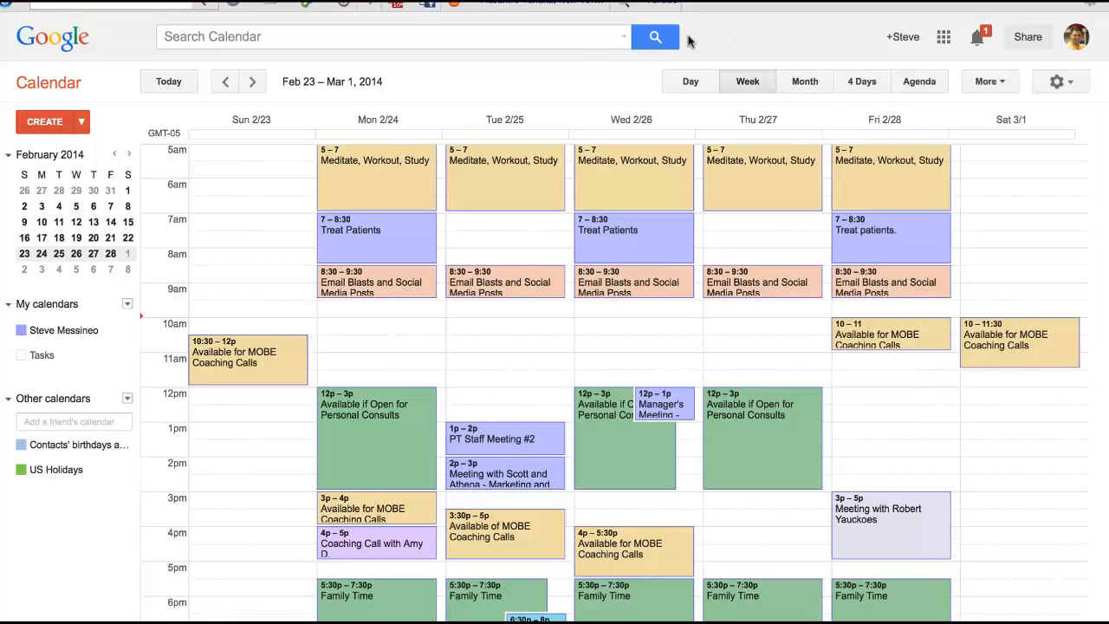
pyautogui.click(84, 121)
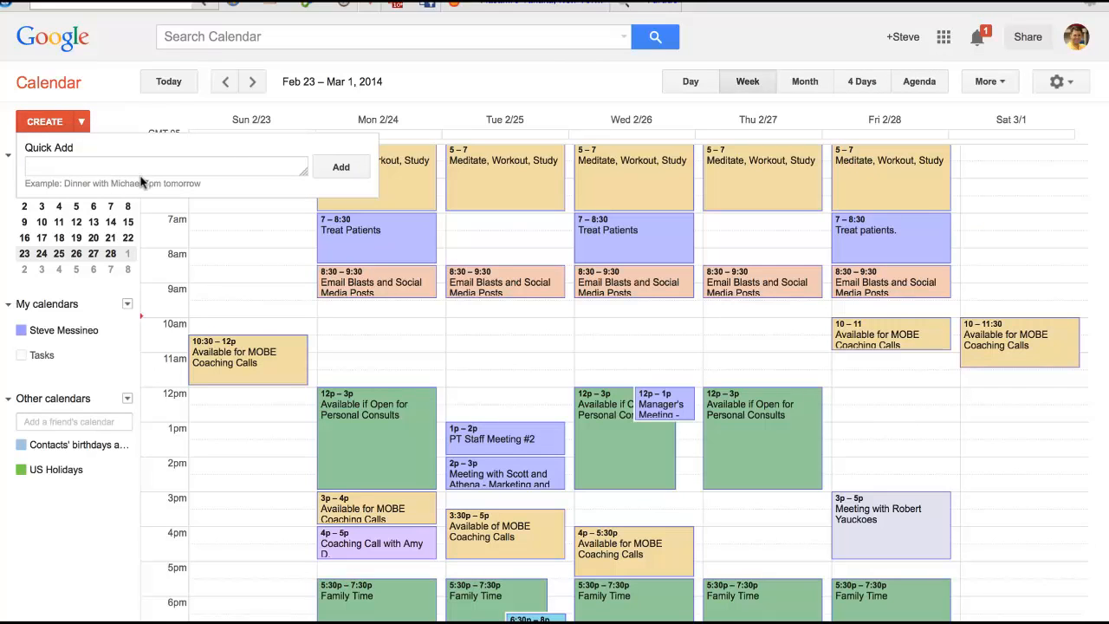
pyautogui.click(112, 112)
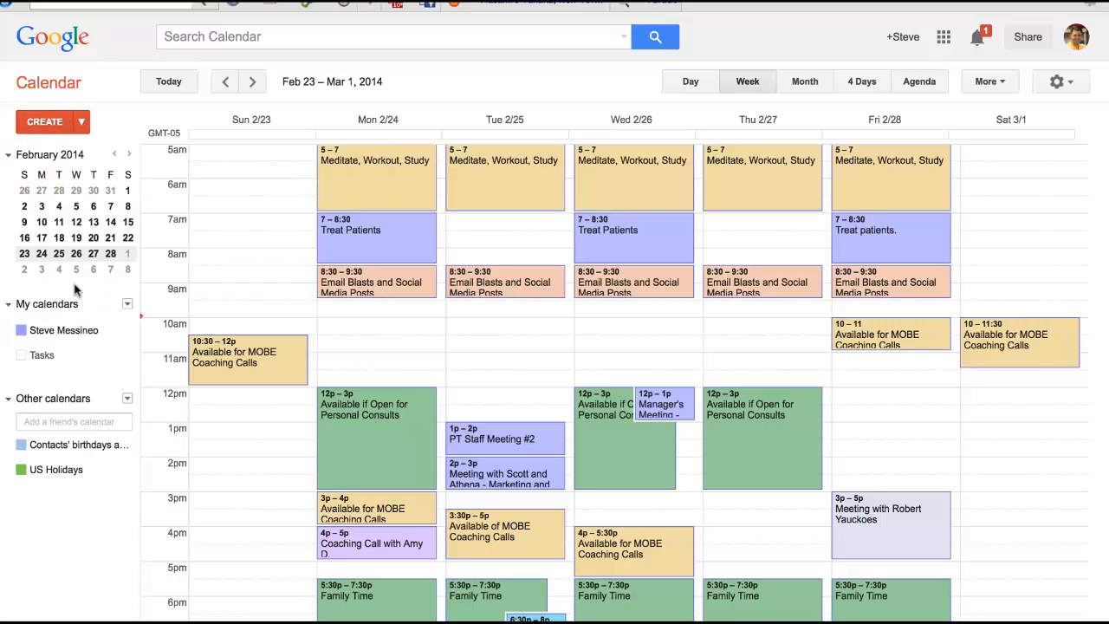
# Open the calendar settings and view the calendar list and the mobile notification setup
pyautogui.click(128, 305)
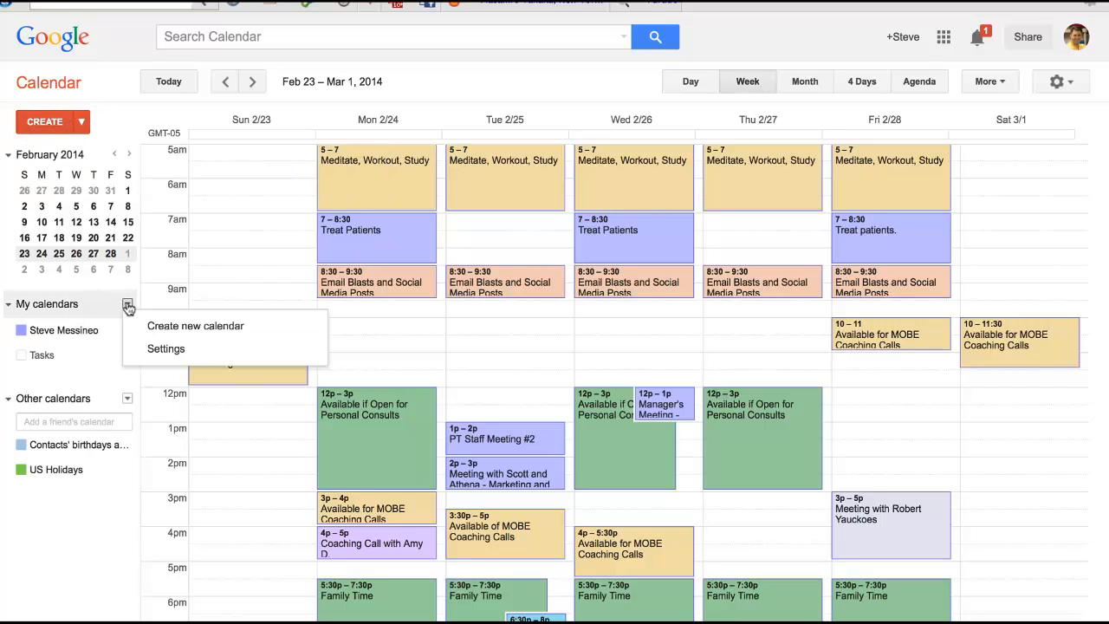
pyautogui.click(167, 349)
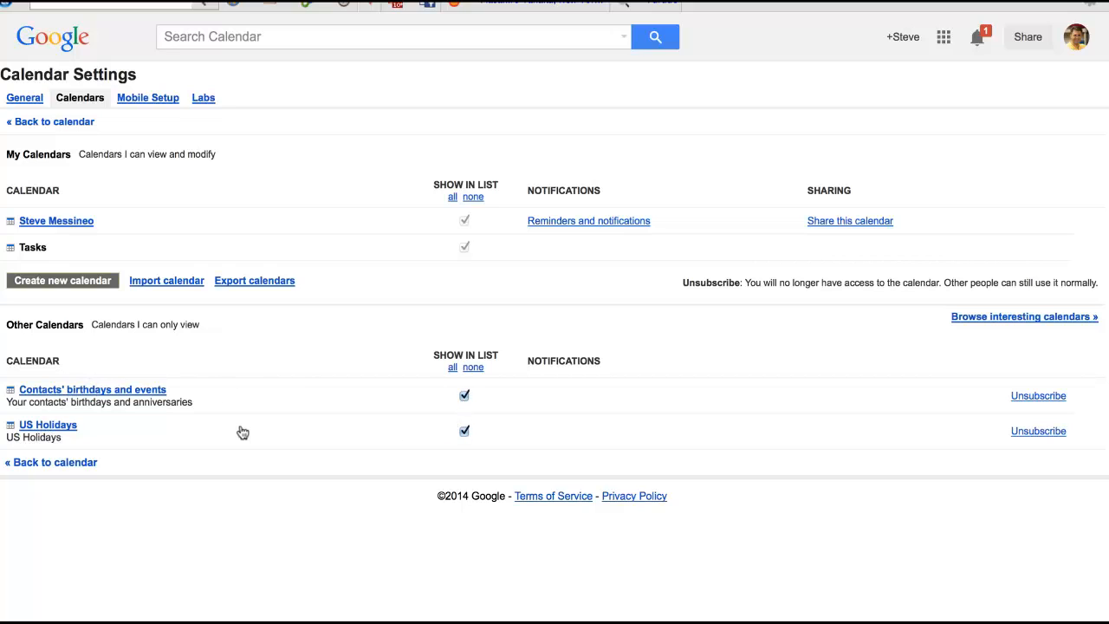
pyautogui.click(147, 99)
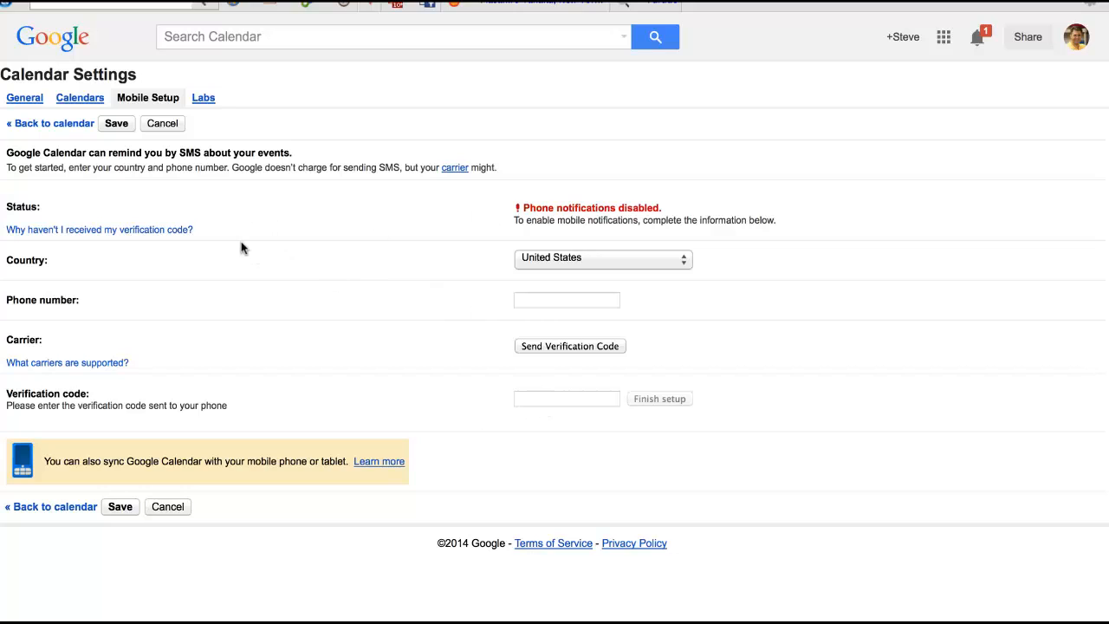
# Examine the experimental features offered in the calendar's Labs settings
pyautogui.click(201, 98)
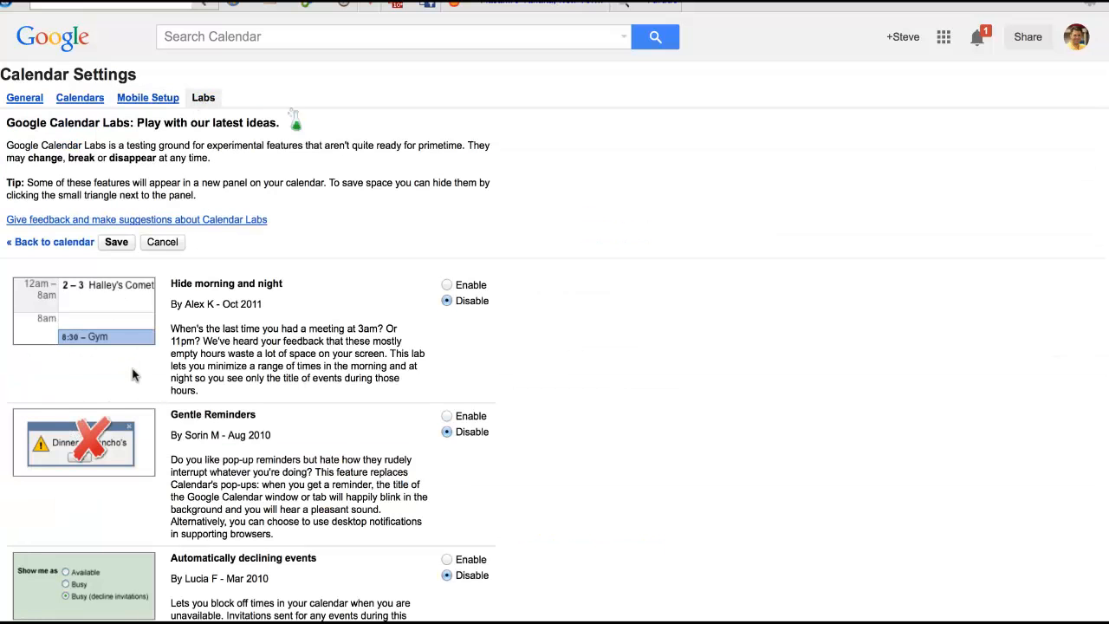
pyautogui.scroll(-3, 134, 374)
pyautogui.scroll(-3, 134, 374)
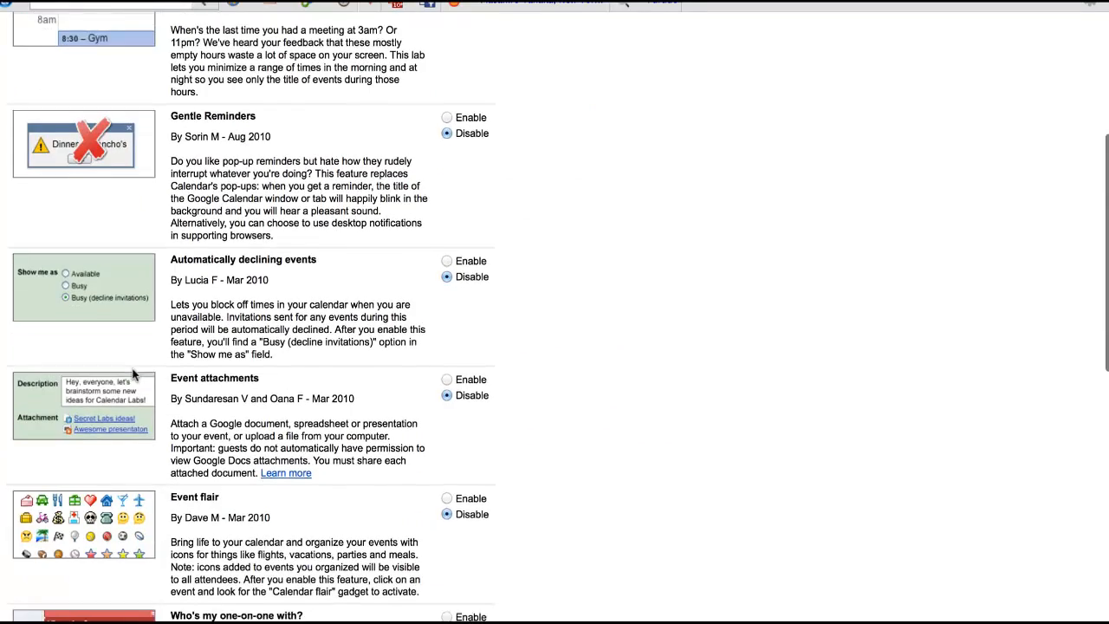
pyautogui.scroll(-3, 135, 373)
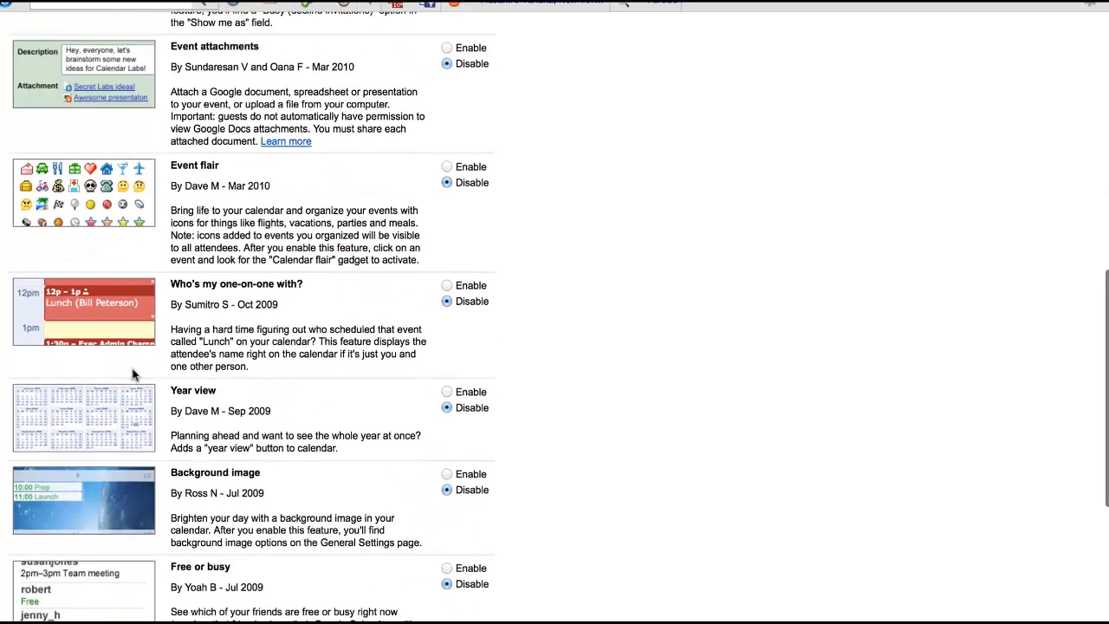
pyautogui.scroll(-4, 134, 375)
pyautogui.scroll(-1, 134, 375)
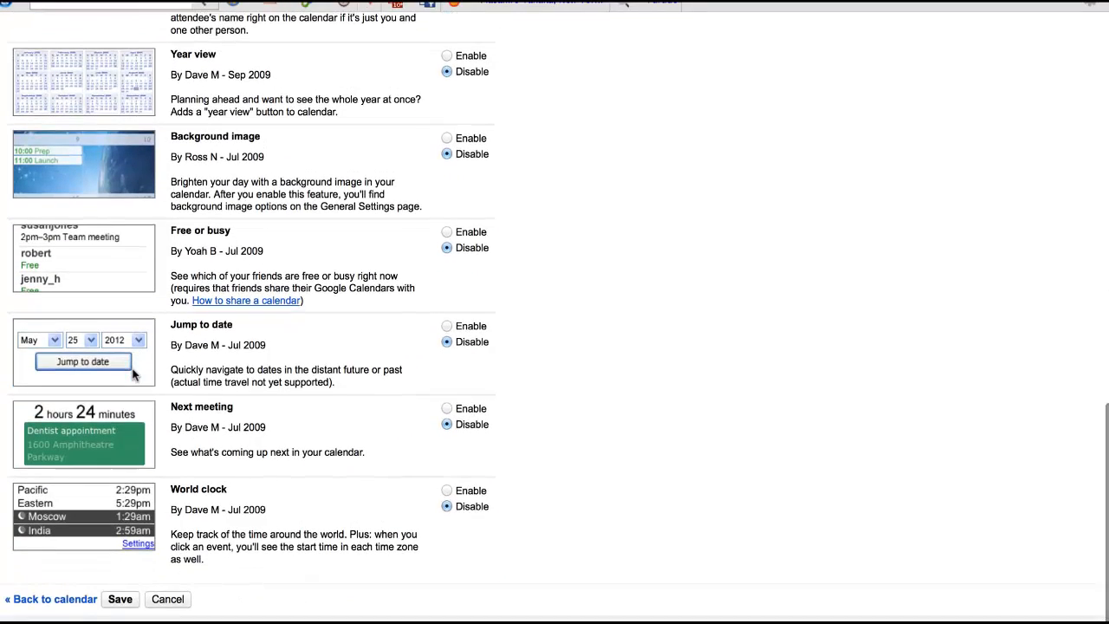
pyautogui.scroll(6, 134, 375)
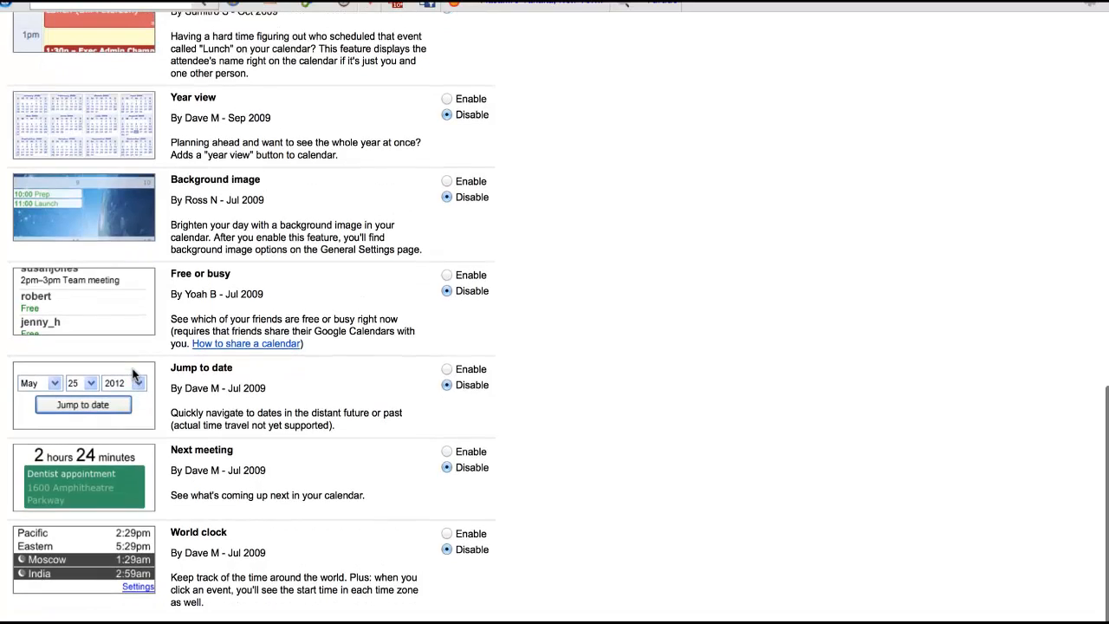
pyautogui.scroll(5, 135, 374)
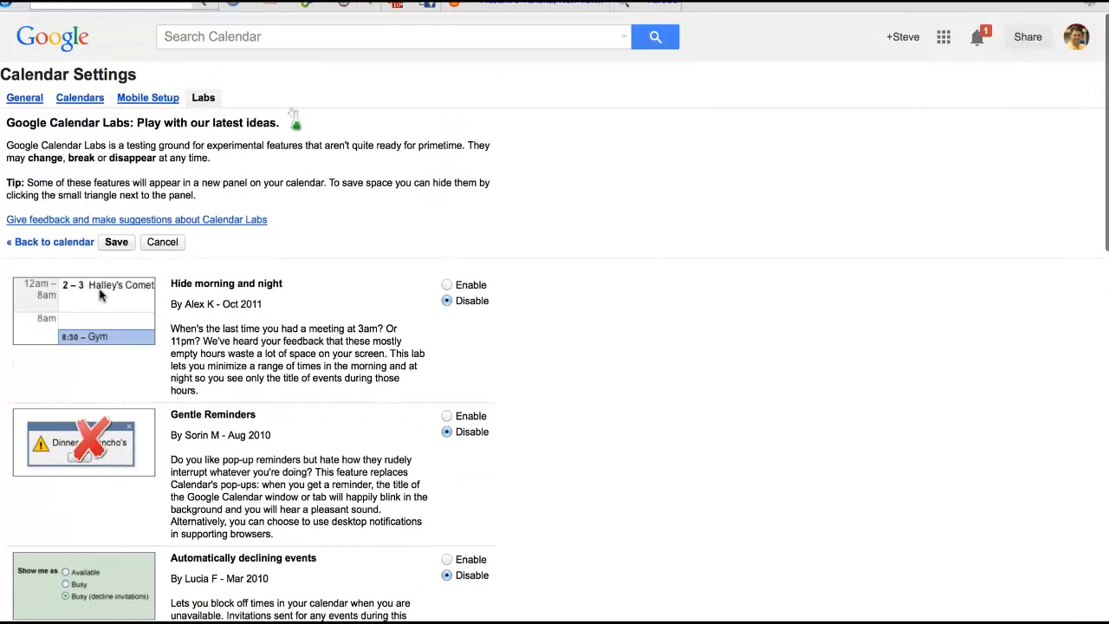
# Examine the general calendar settings, including the default meeting length choices, weather, invitation and keyboard shortcut options
pyautogui.click(33, 99)
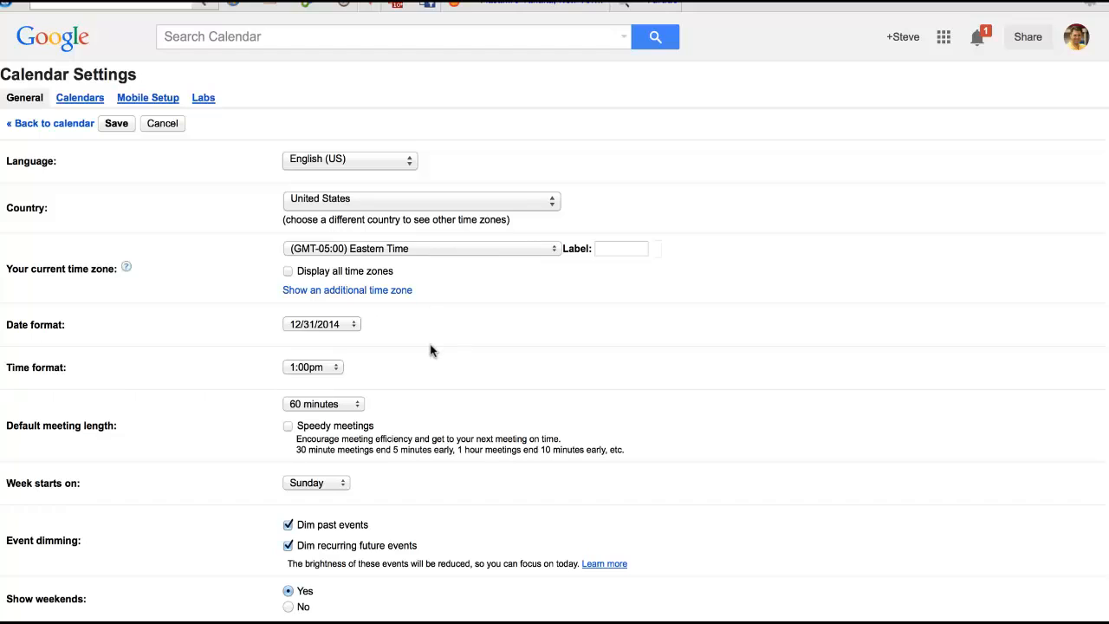
pyautogui.scroll(-5, 432, 347)
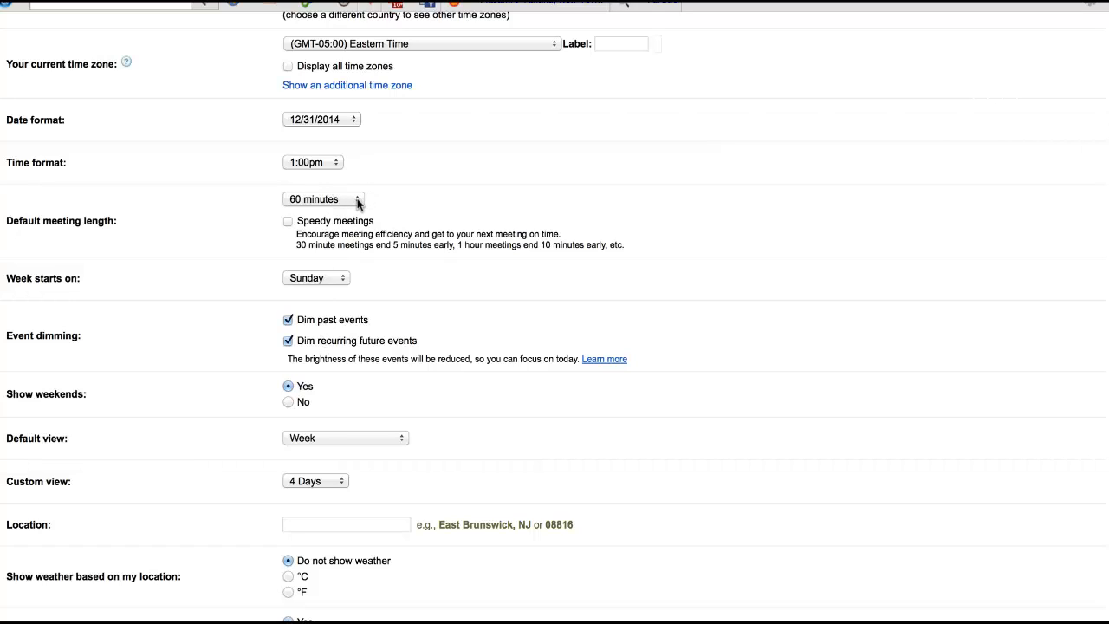
pyautogui.click(360, 202)
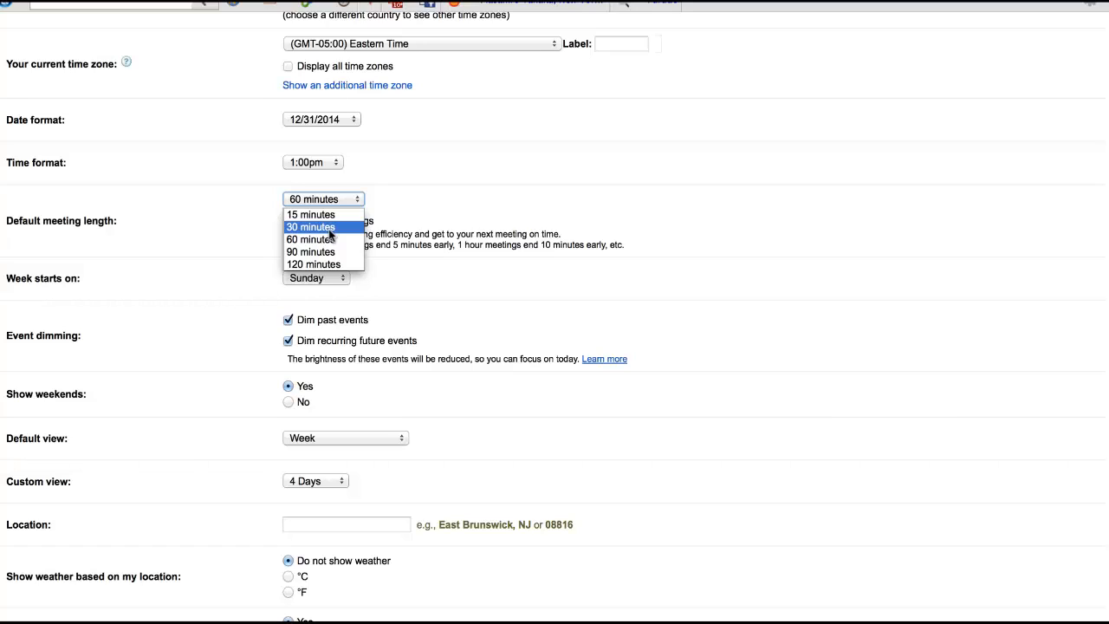
pyautogui.click(404, 213)
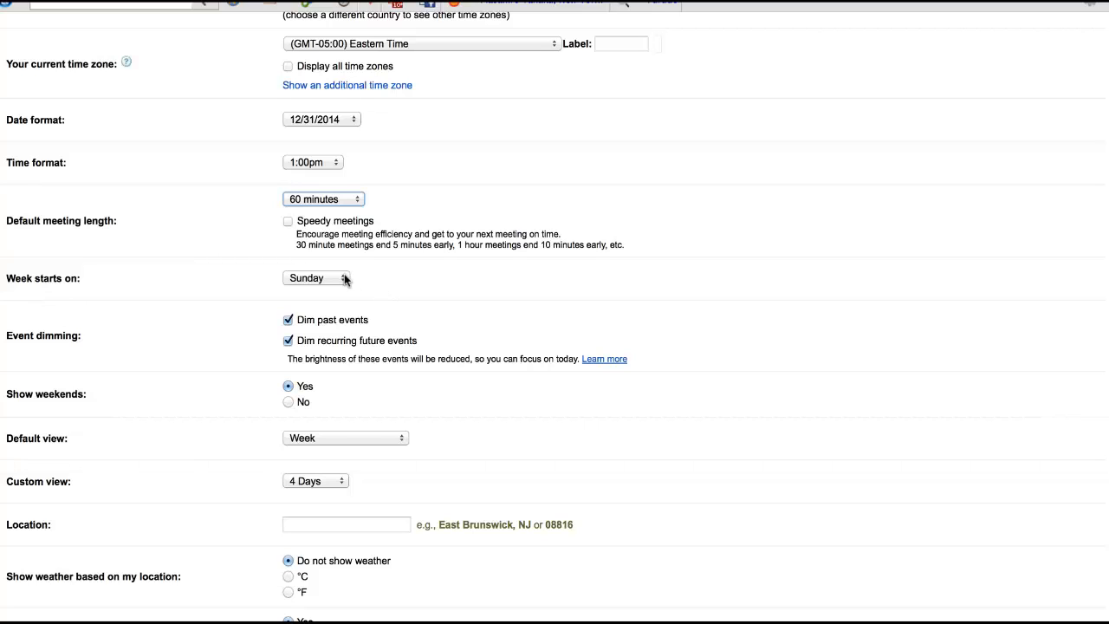
pyautogui.scroll(-5, 411, 379)
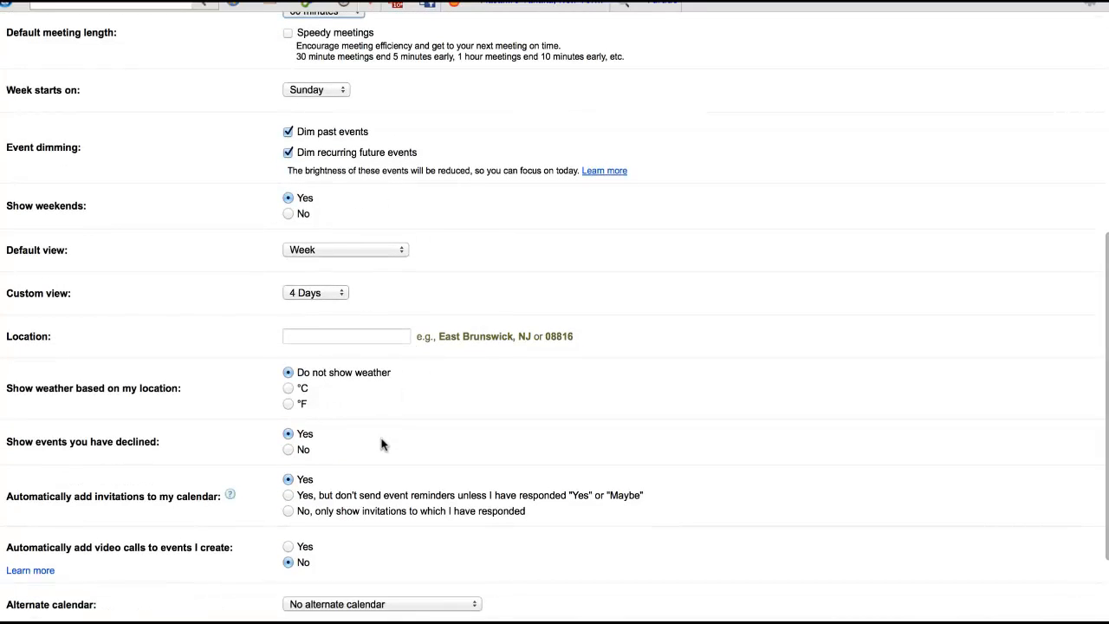
pyautogui.scroll(-3, 354, 414)
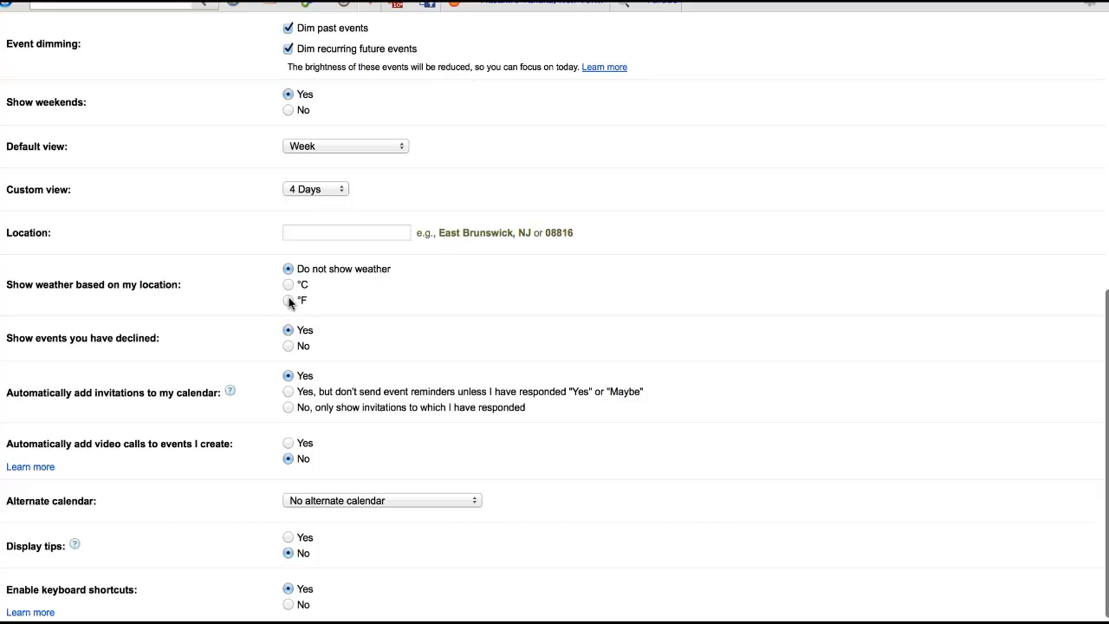
pyautogui.scroll(-1, 275, 407)
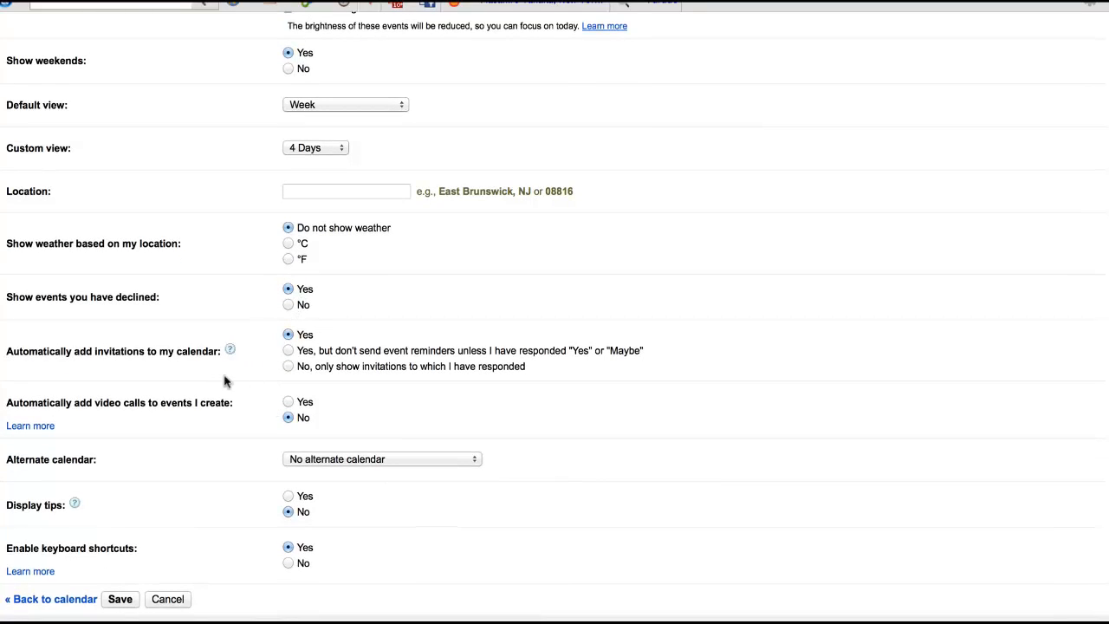
pyautogui.scroll(5, 282, 572)
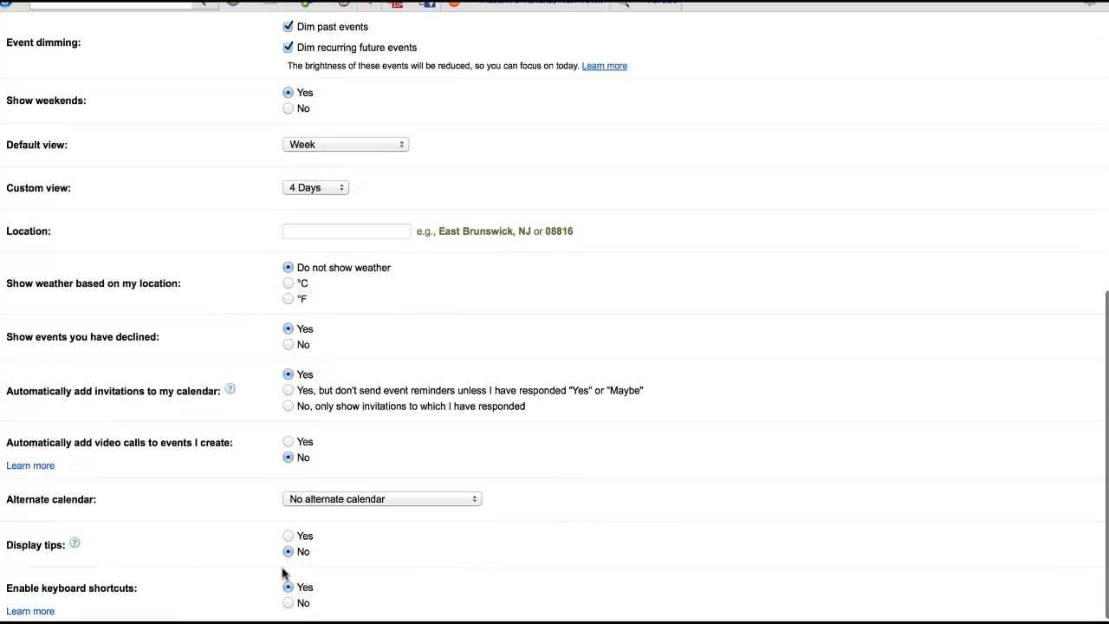
pyautogui.scroll(2, 281, 572)
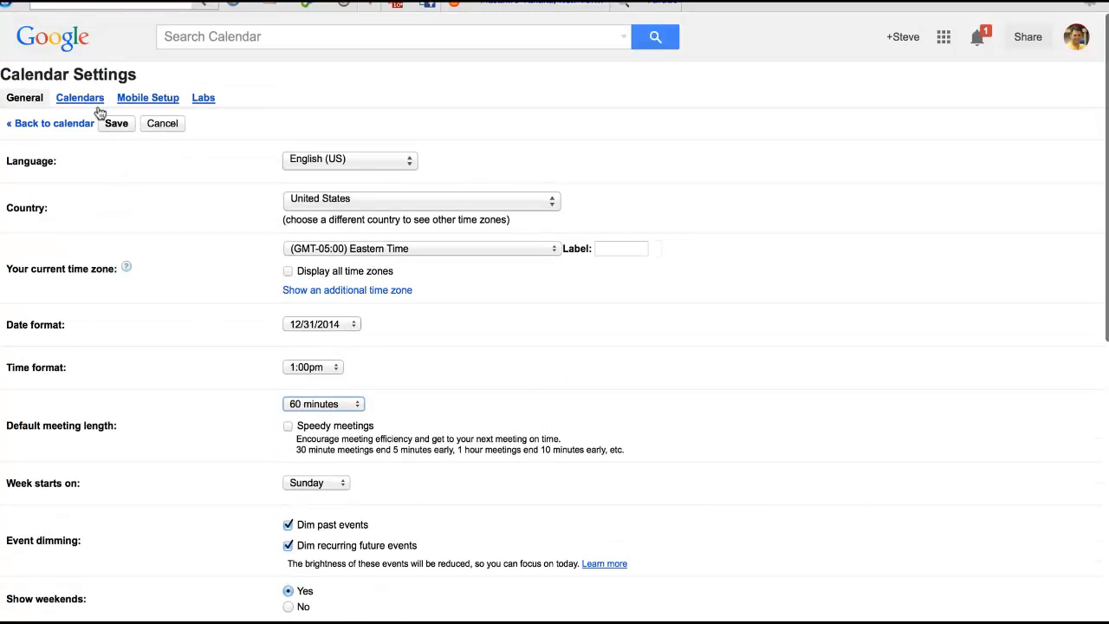
# Return to the calendar and open Monday's 5am "Meditate, Workout, Study" event for editing
pyautogui.click(65, 124)
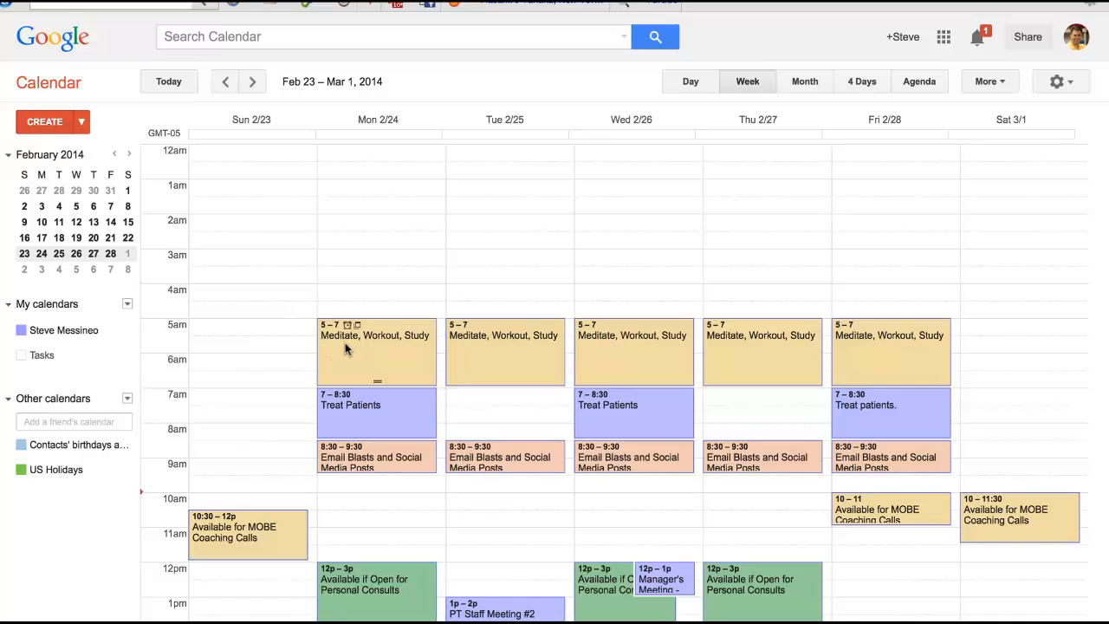
pyautogui.scroll(-3, 345, 342)
pyautogui.scroll(2, 342, 372)
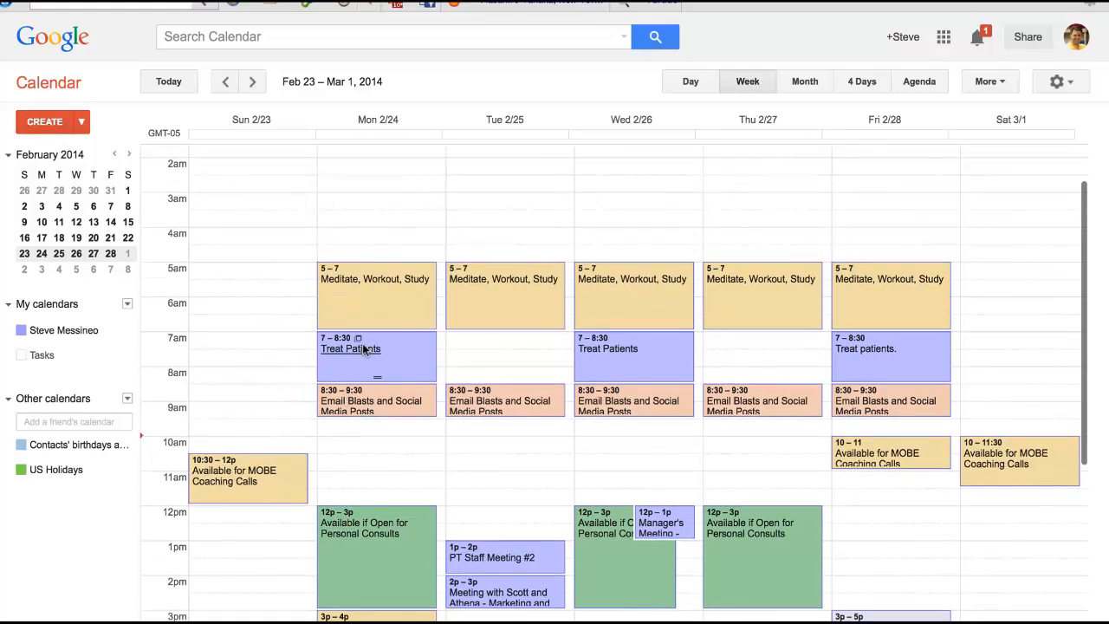
pyautogui.click(370, 295)
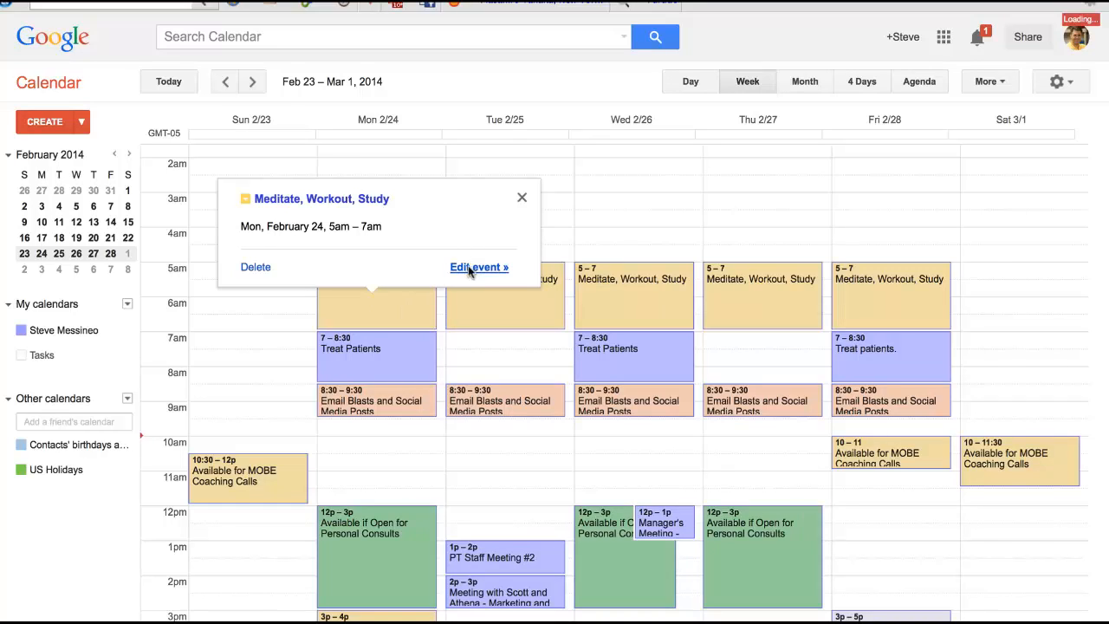
pyautogui.click(469, 271)
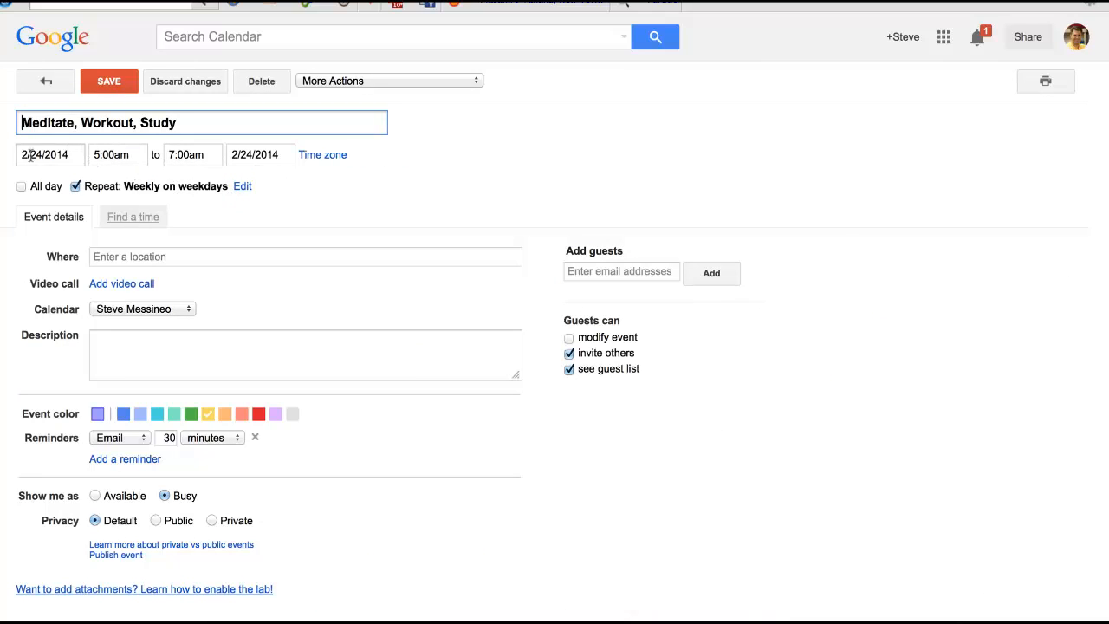
# Check the repeat settings and the location field of the "Meditate, Workout, Study" event
pyautogui.click(242, 187)
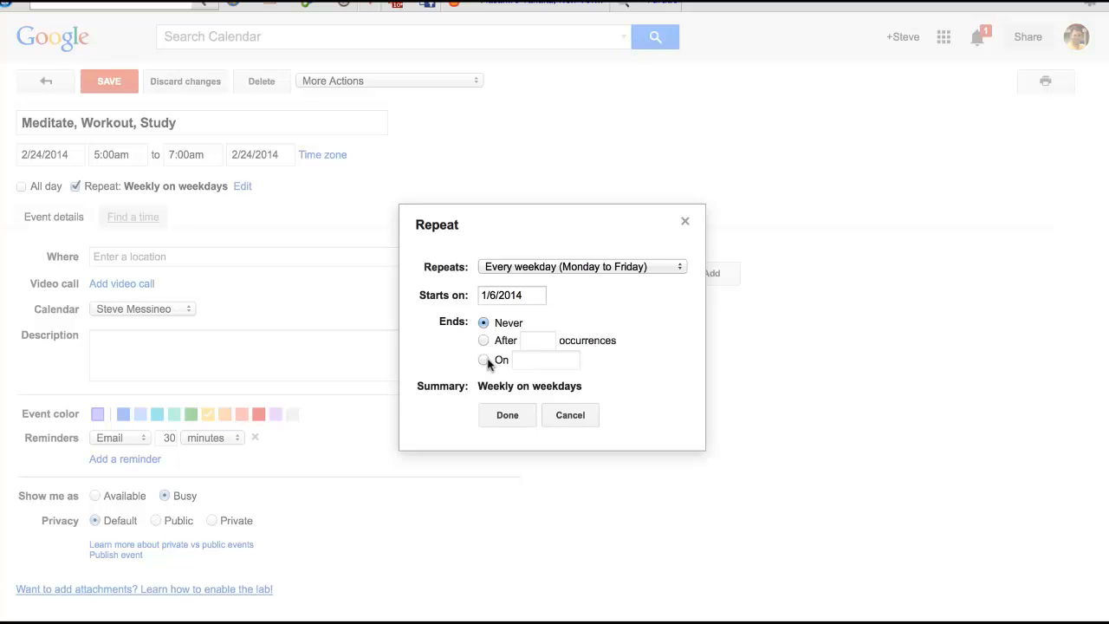
pyautogui.click(507, 415)
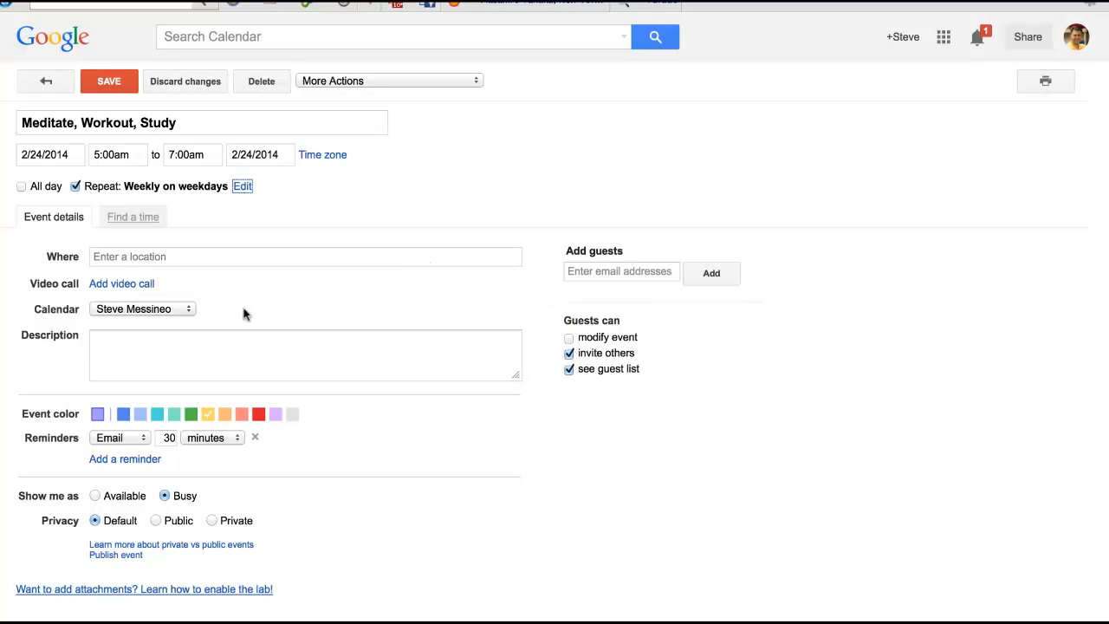
pyautogui.click(184, 257)
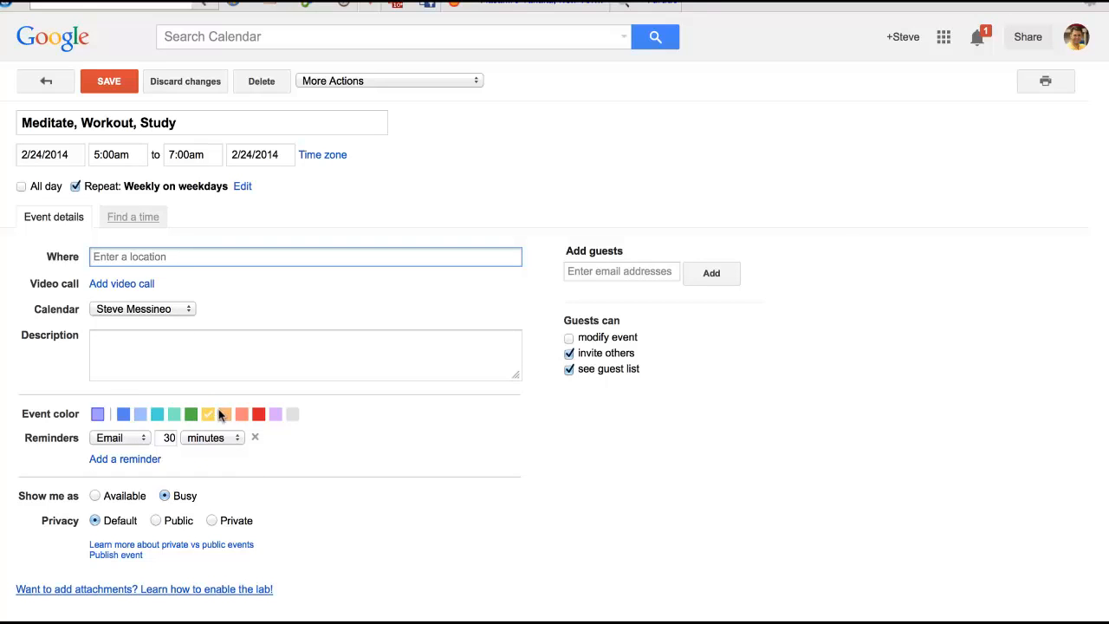
# Set the event's privacy to Public and save the change for all events in the series
pyautogui.click(157, 520)
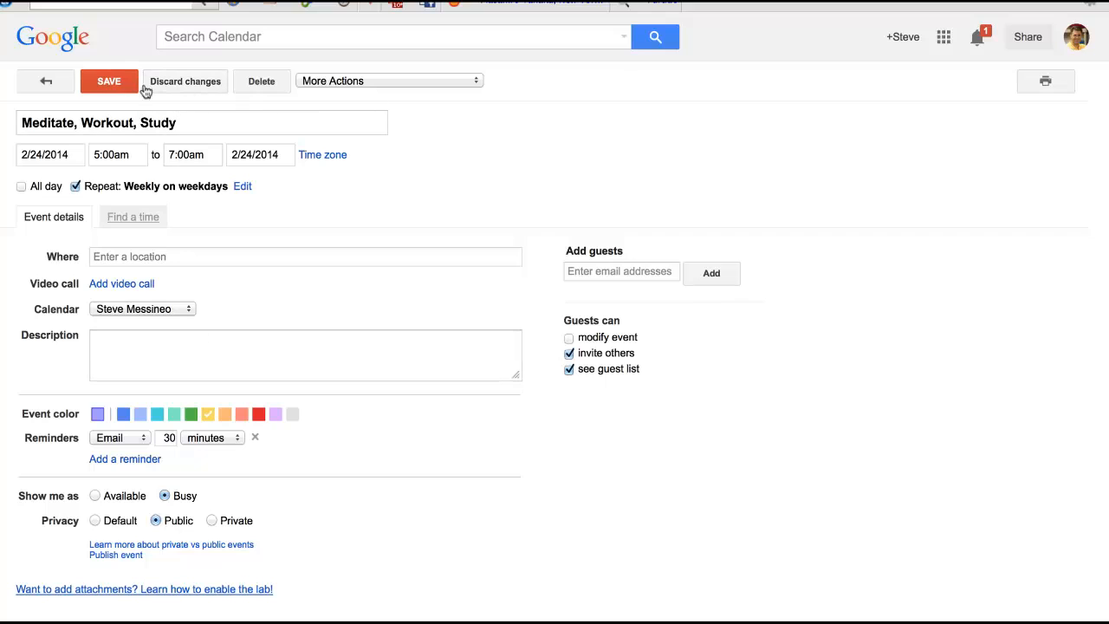
pyautogui.click(476, 81)
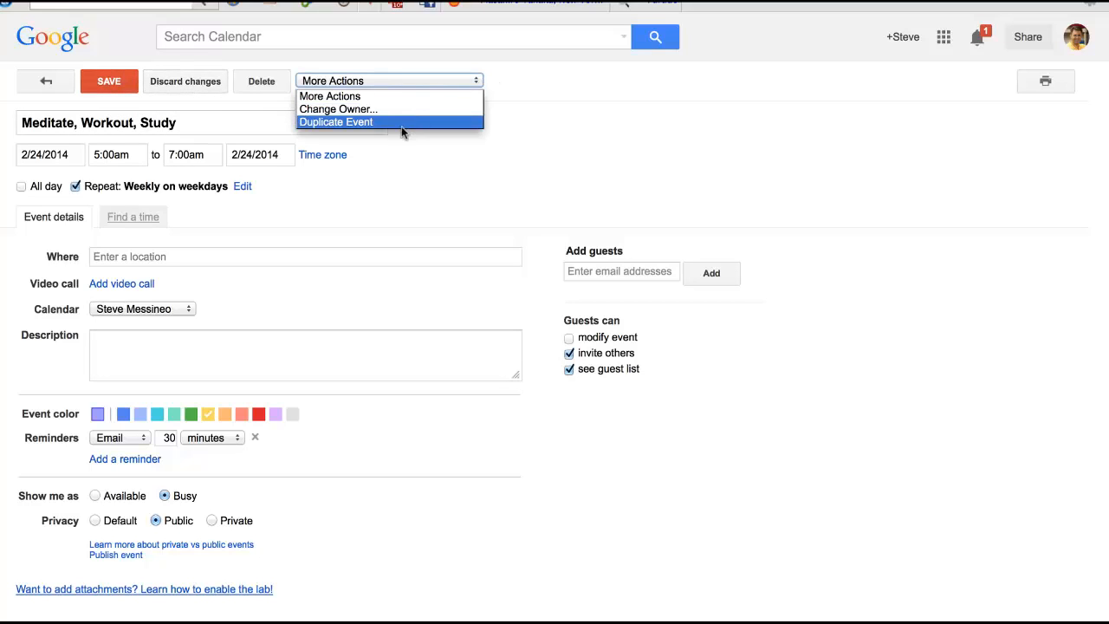
pyautogui.click(561, 94)
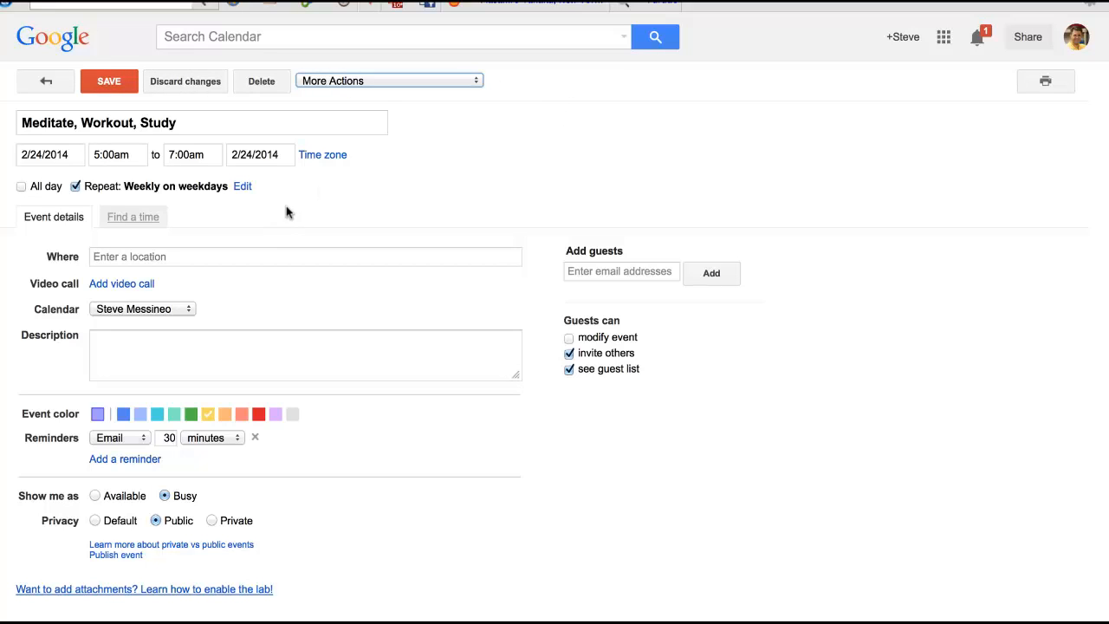
pyautogui.click(108, 81)
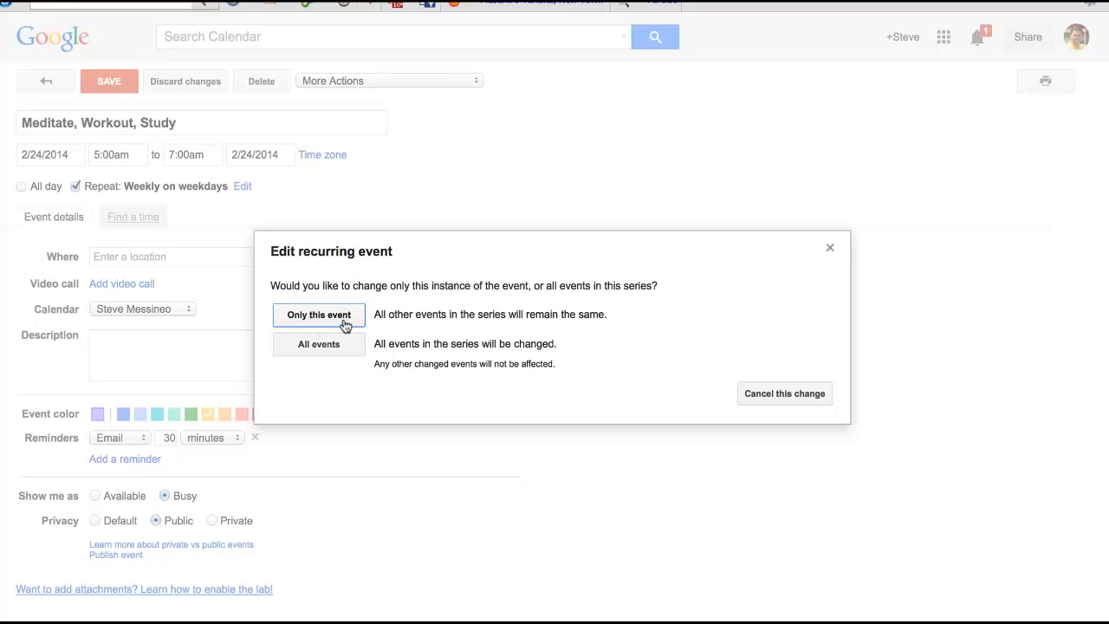
pyautogui.click(318, 347)
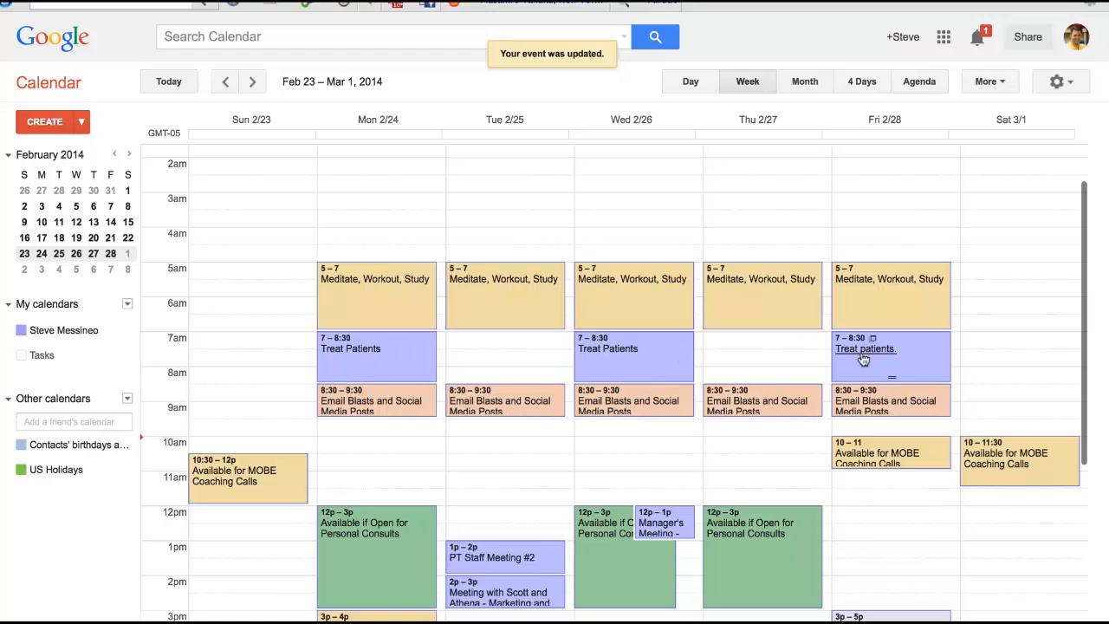
pyautogui.scroll(-3, 863, 359)
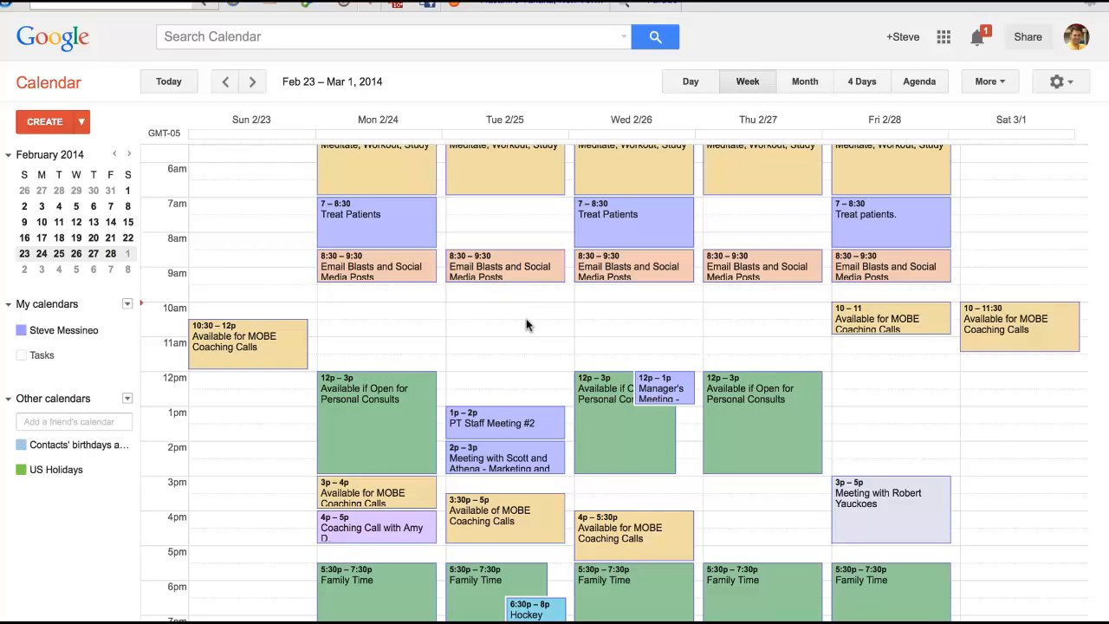
# Start a new event on Monday, February 24 at 9:30am titled "Create new Video for Marketing" and open its full details
pyautogui.click(329, 290)
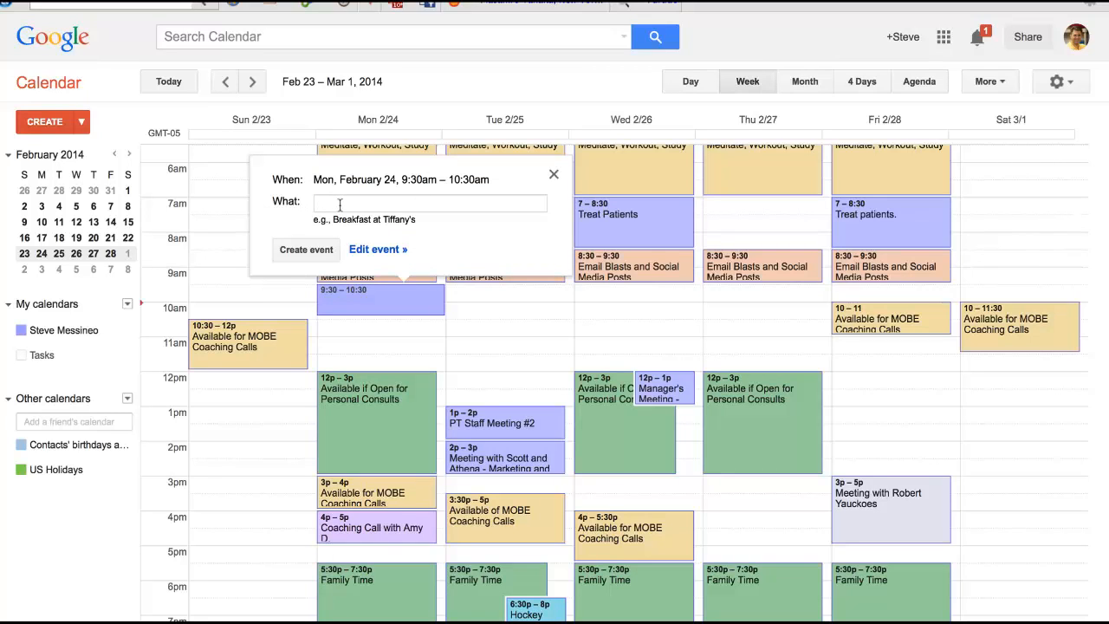
pyautogui.write('Create new Video for Market')
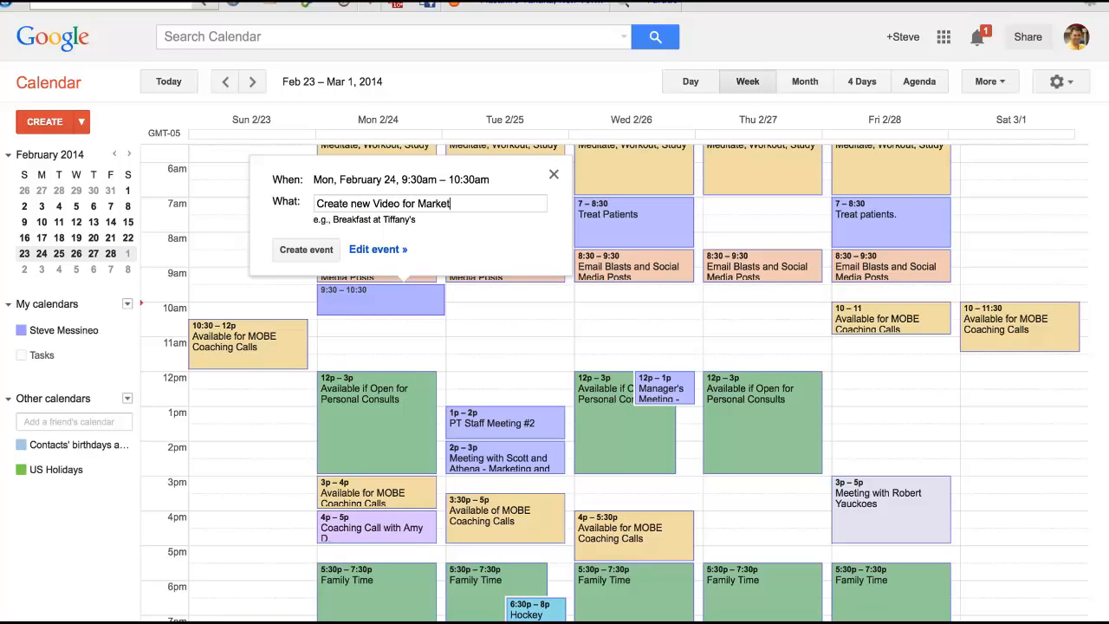
pyautogui.write('ing')
pyautogui.click(365, 248)
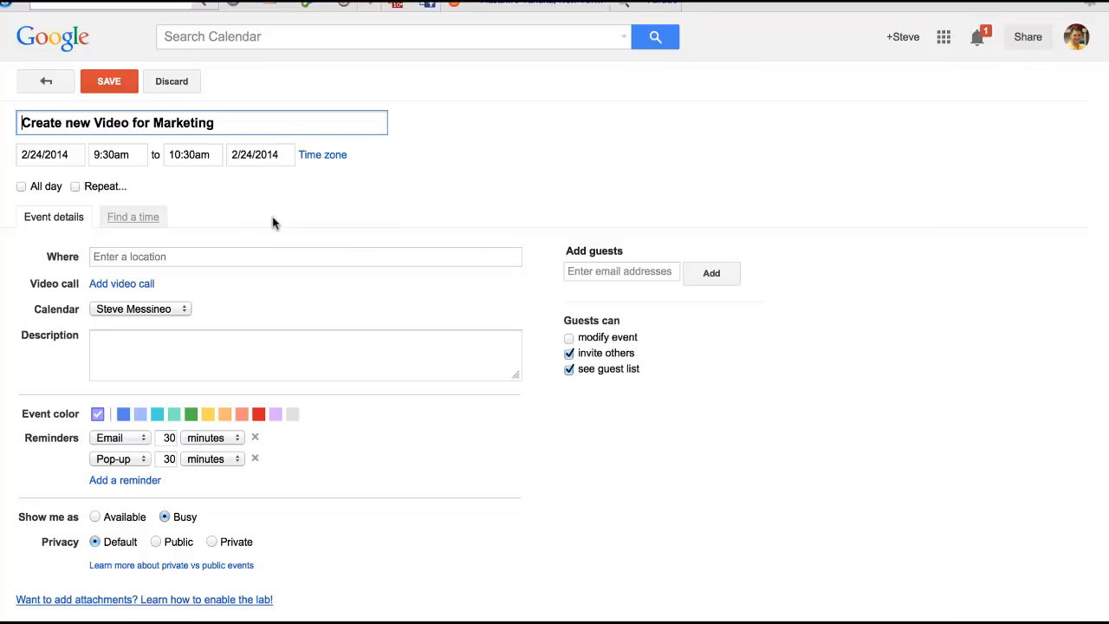
# Set the event's end time to 11:00am and enter "my office" as its location, without using a suggested address
pyautogui.click(189, 156)
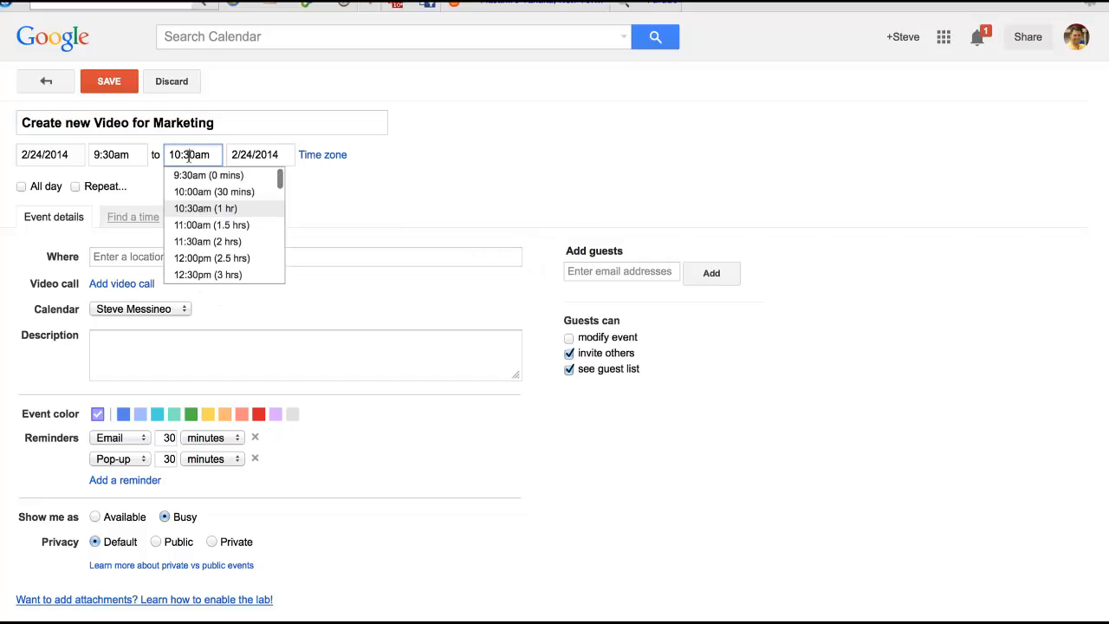
pyautogui.click(189, 225)
pyautogui.click(110, 255)
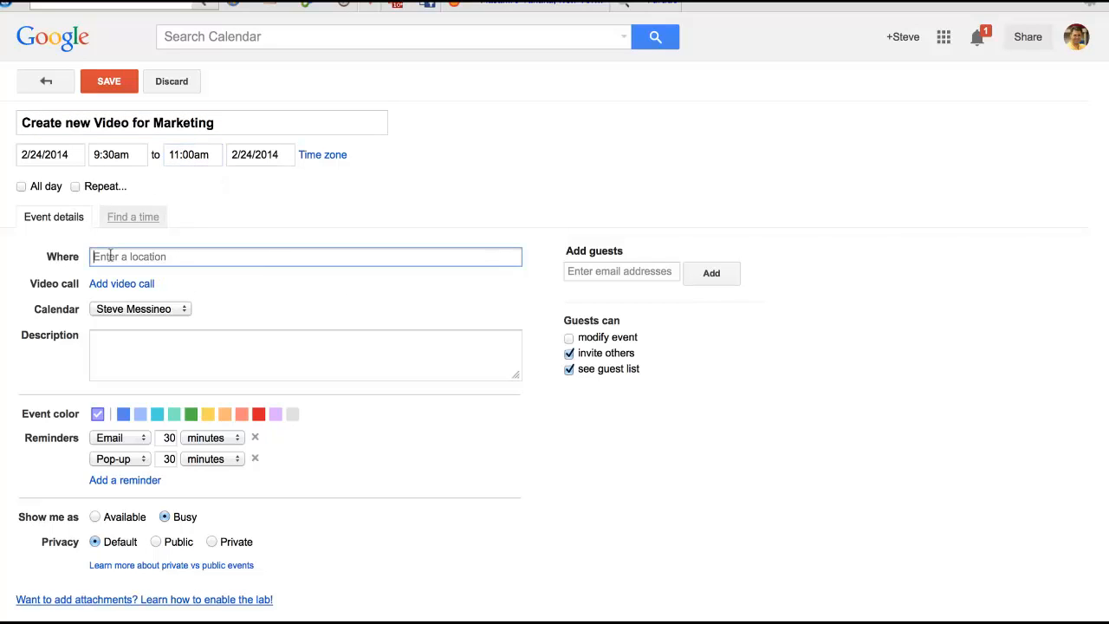
pyautogui.write('my office')
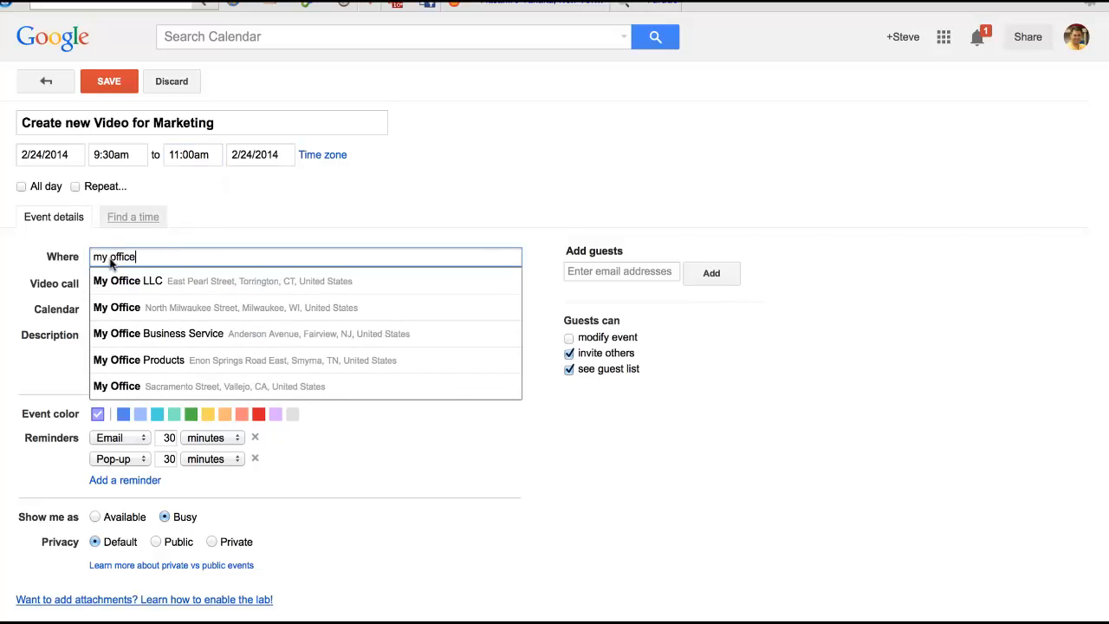
pyautogui.click(192, 241)
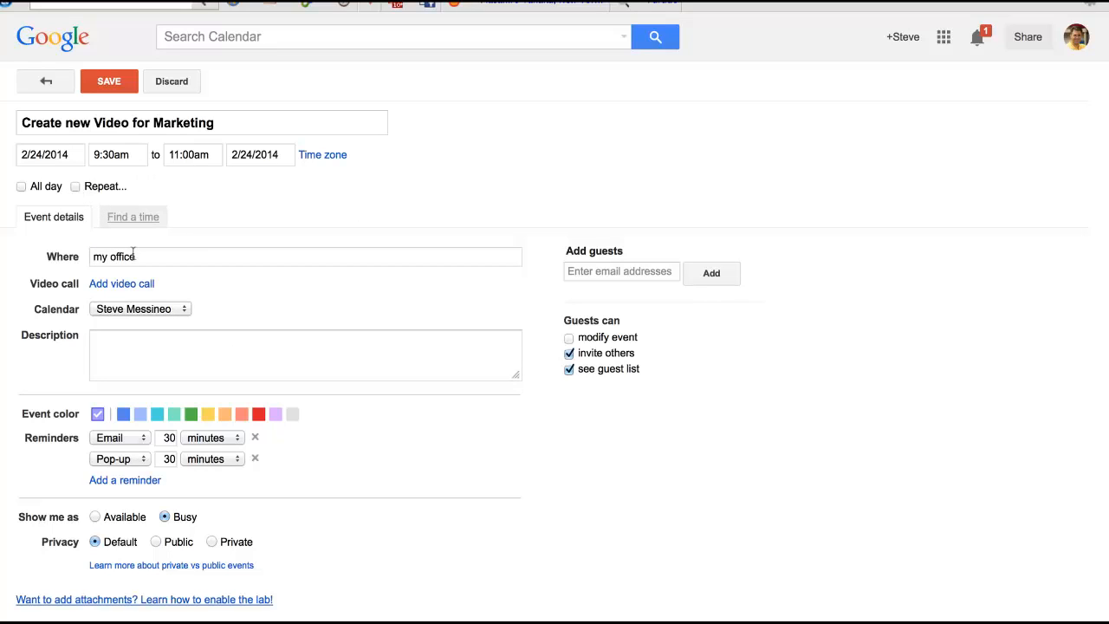
# Check the event's calendar choice, set the event color to gray, and remove the email reminder
pyautogui.click(184, 310)
pyautogui.click(227, 310)
pyautogui.click(255, 438)
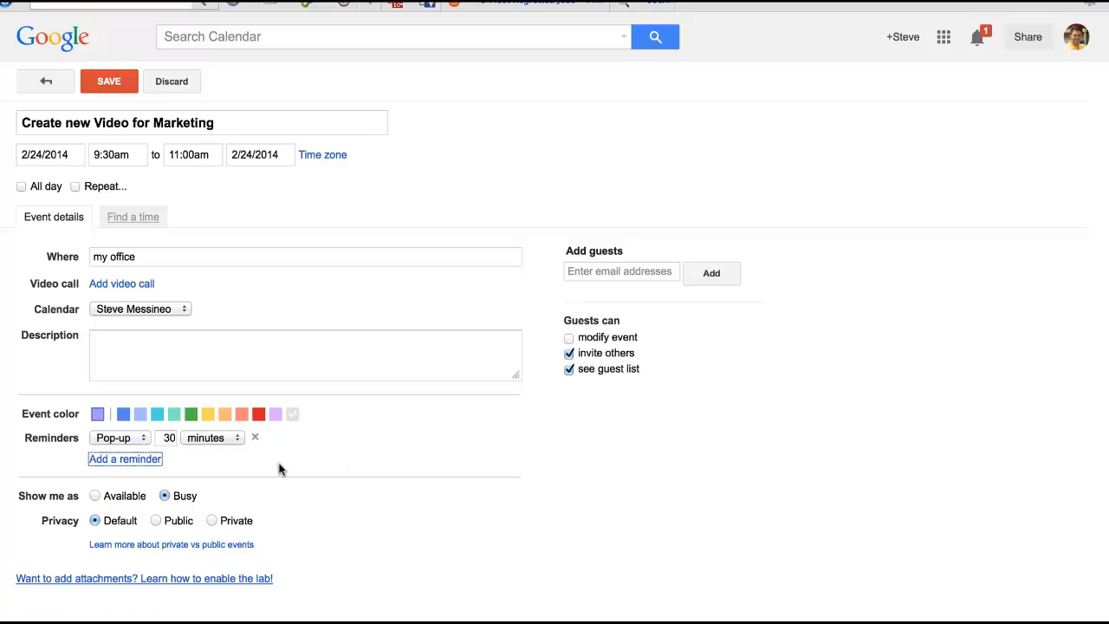
# Make the "Create new Video for Marketing" event Public and save it
pyautogui.click(157, 520)
pyautogui.click(112, 84)
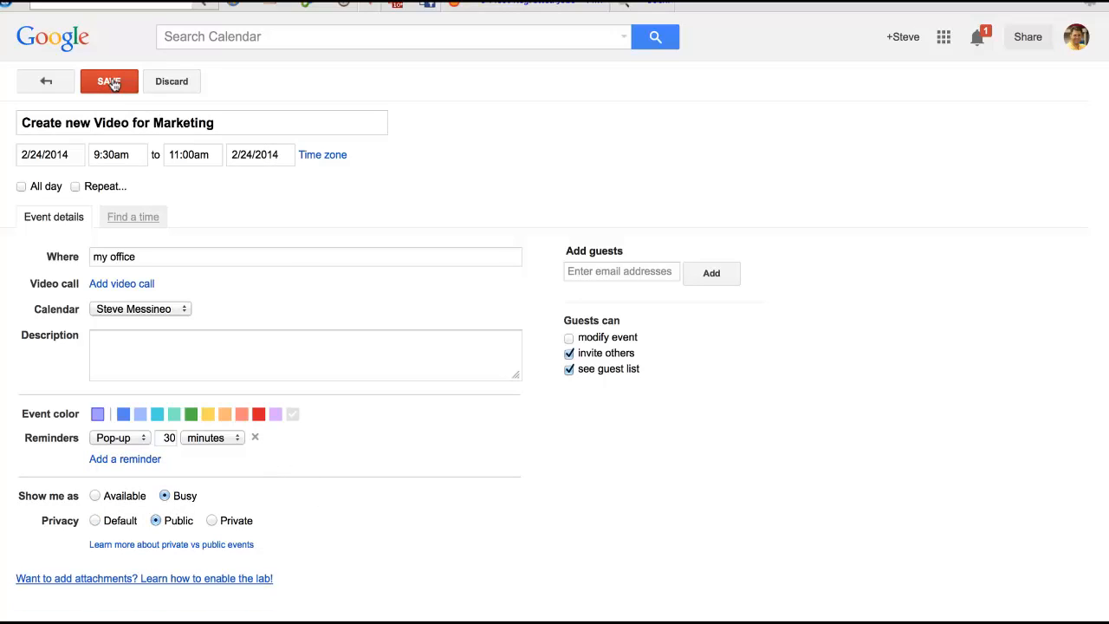